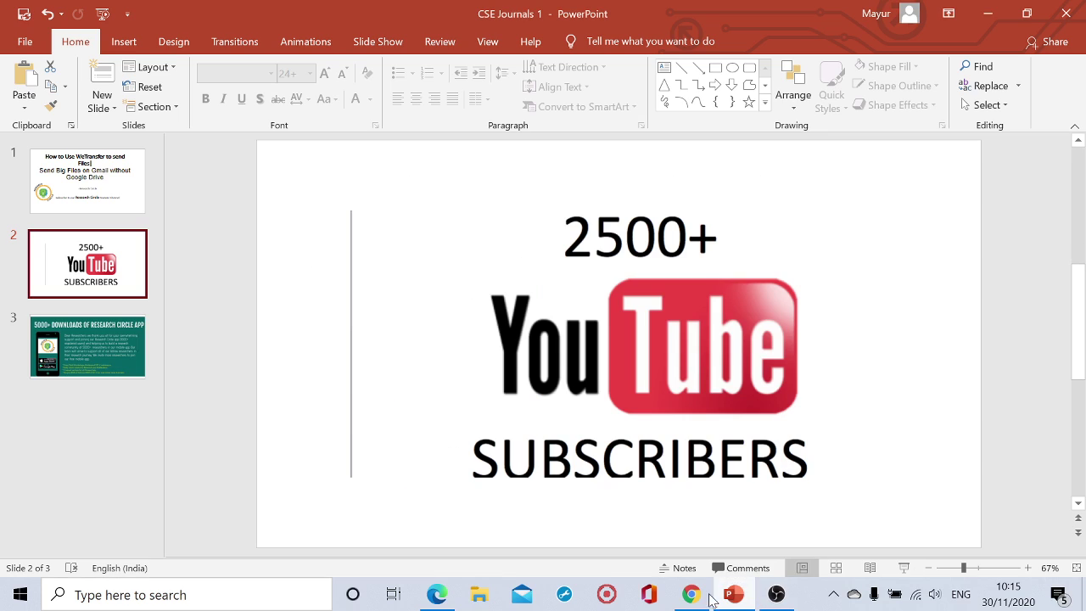
Search Google for 'wetransfer' and highlight the sentence about WeTransfer's relaunched app.
left_click(691, 593)
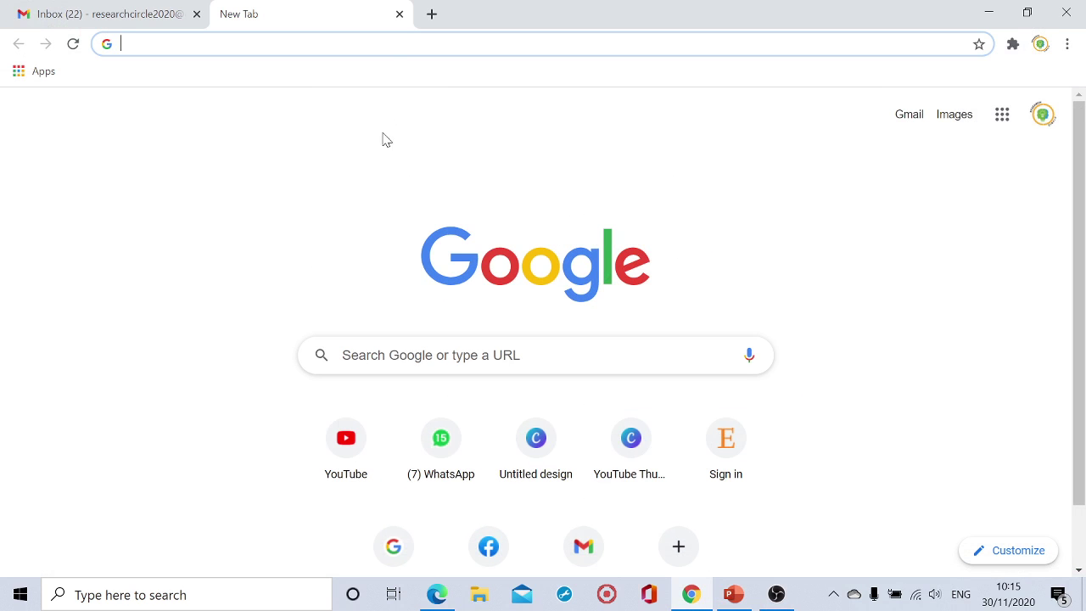
left_click(342, 354)
type("we")
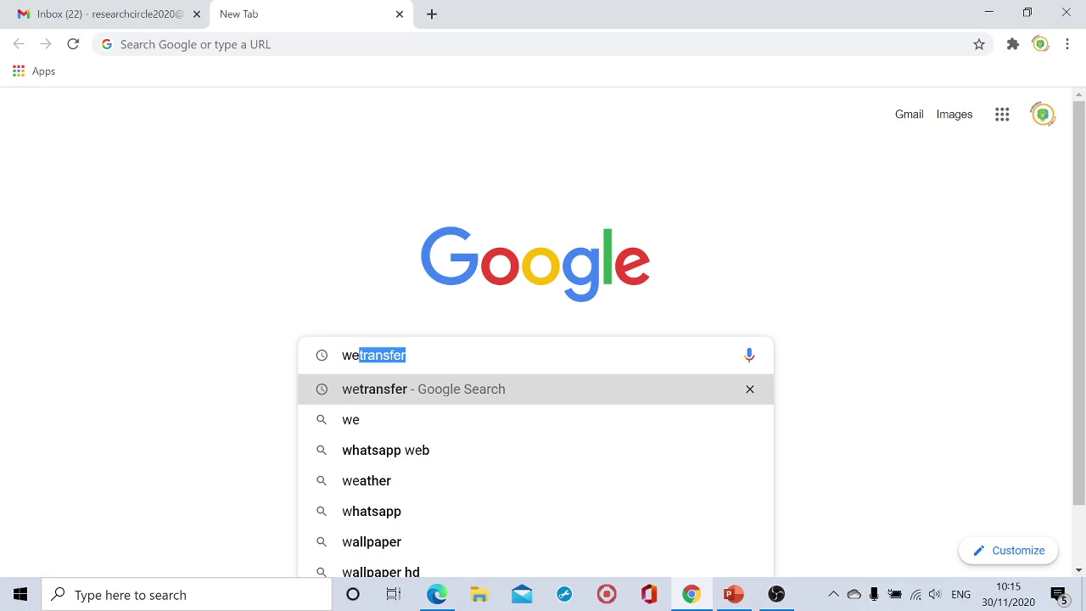
type("trasnfer")
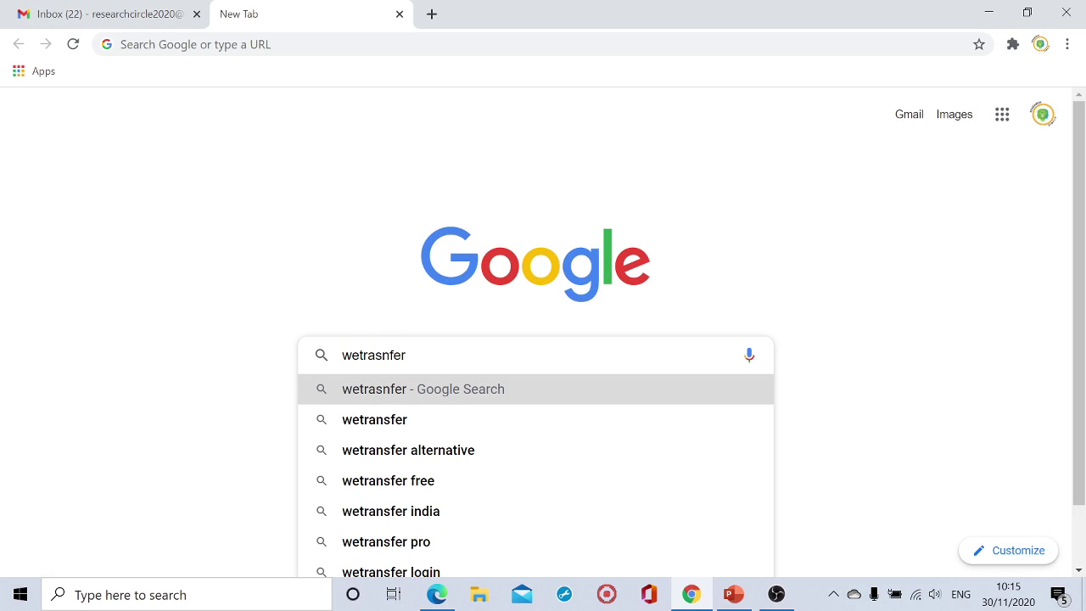
key("Down")
key("Return")
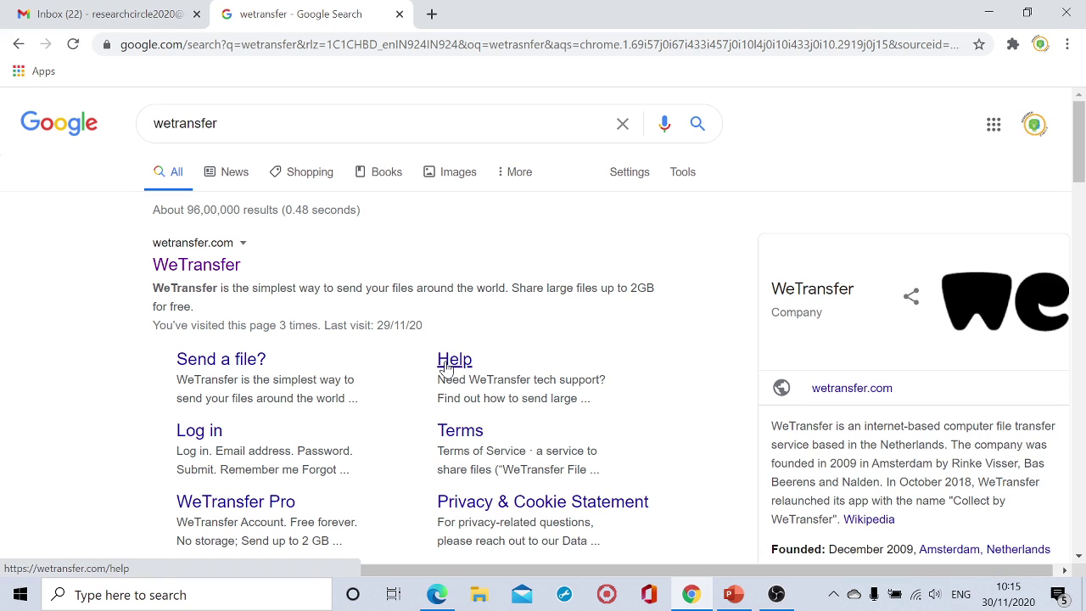
left_click(445, 366)
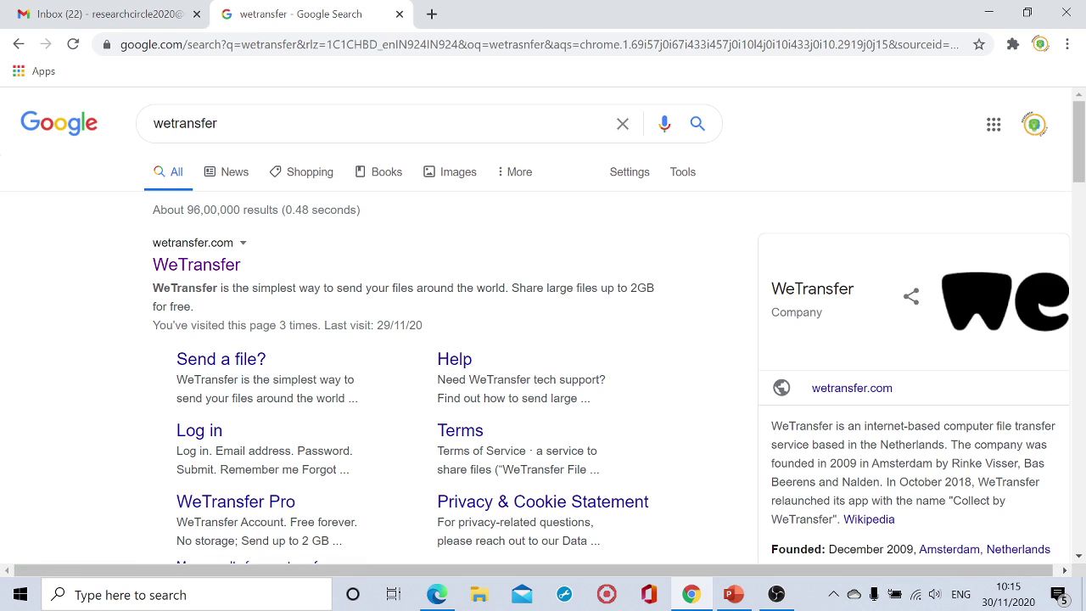
left_click_drag(978, 482, 822, 514)
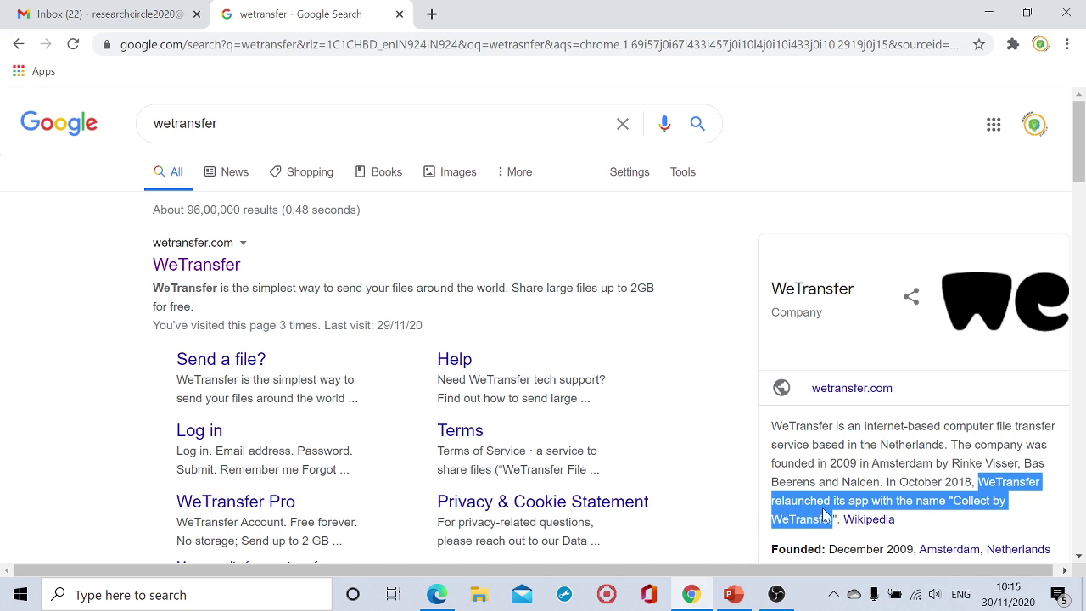
Open the WeTransfer site from the results and choose to send a whole folder.
left_click(169, 268)
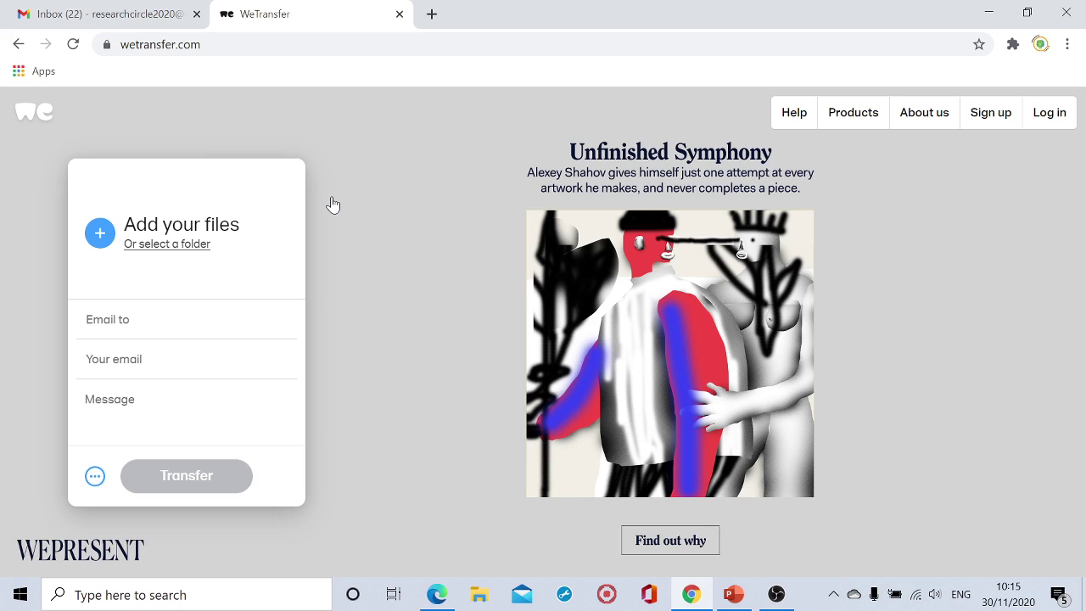
left_click(174, 244)
Upload the MaxxAudioPro folder from Downloads, allowing its 2 files to be added.
left_click(152, 43)
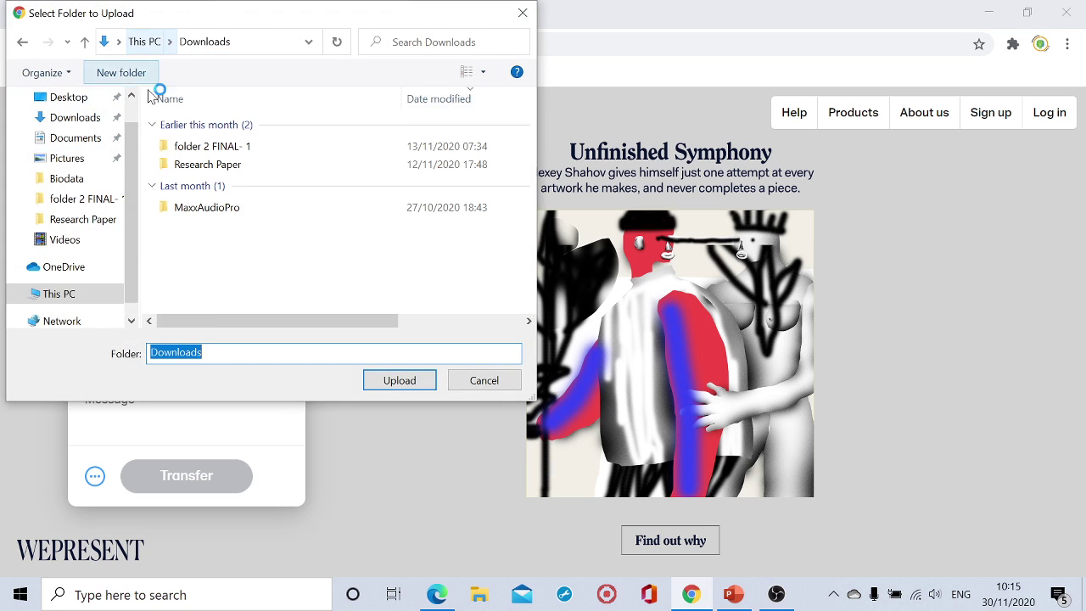
left_click(195, 209)
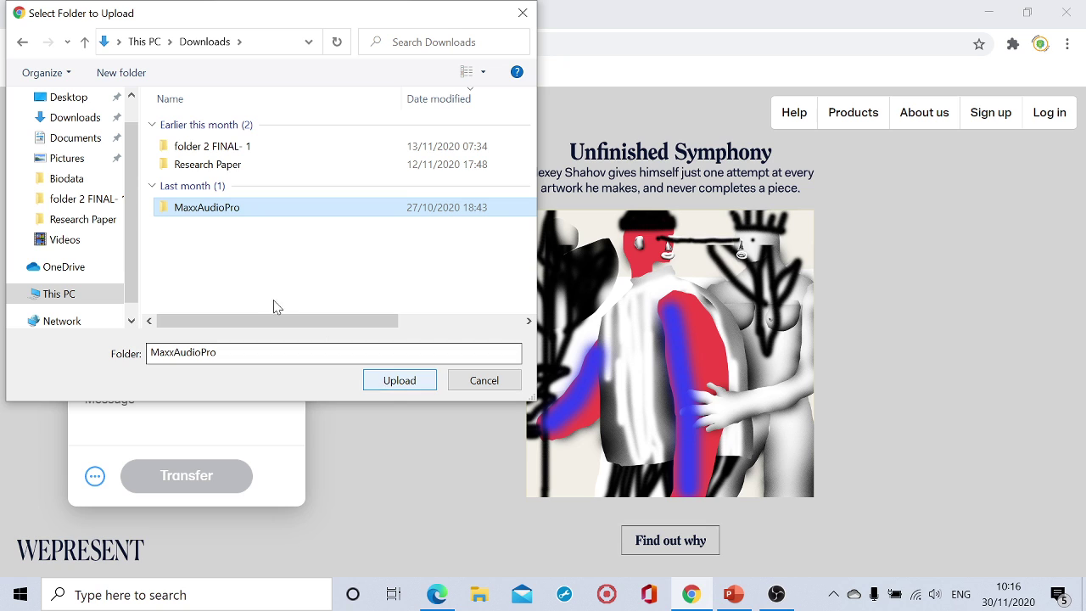
double_click(249, 210)
left_click(22, 45)
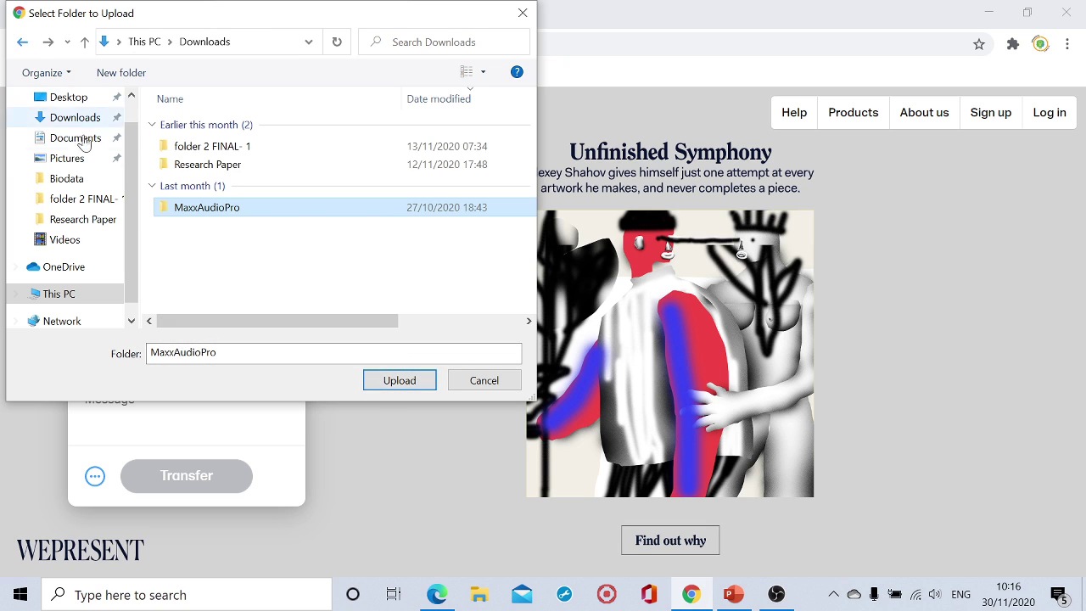
left_click(376, 382)
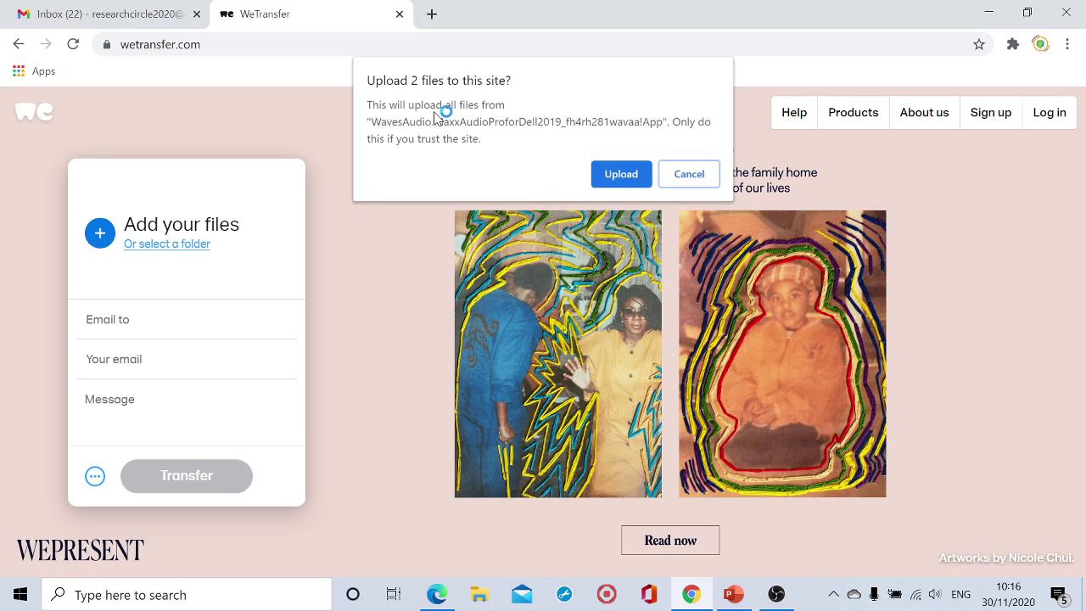
left_click(622, 176)
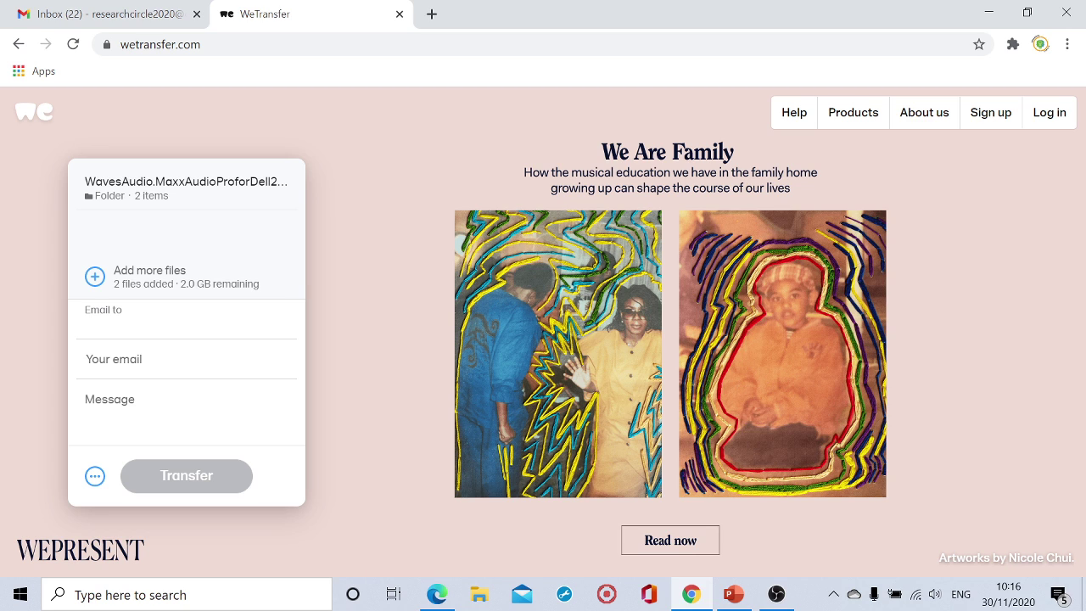
Enter the recipient's Gmail address in the Email to field.
left_click(128, 363)
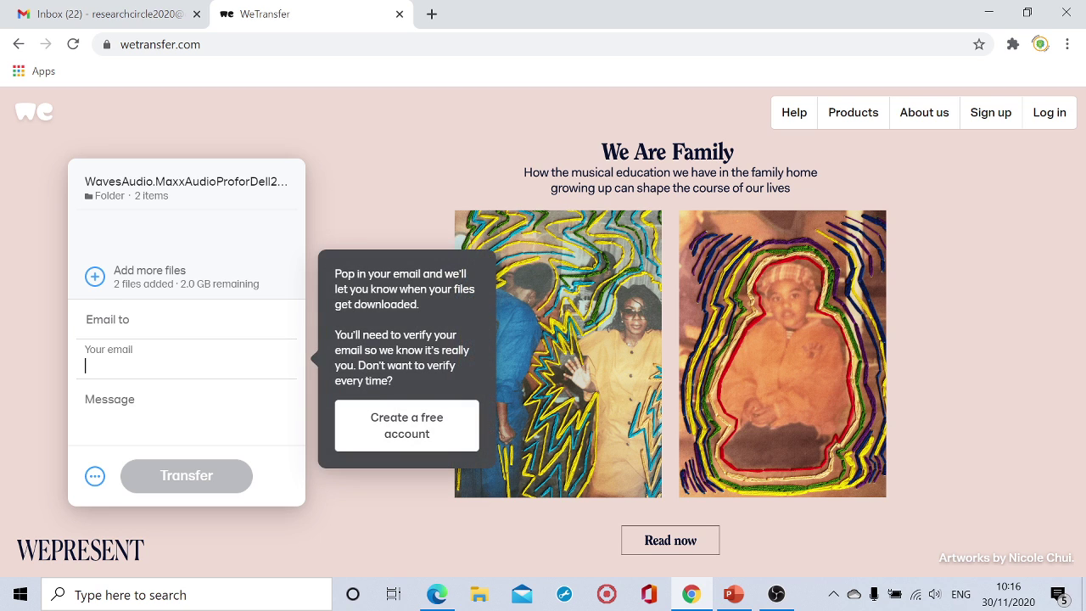
left_click(127, 408)
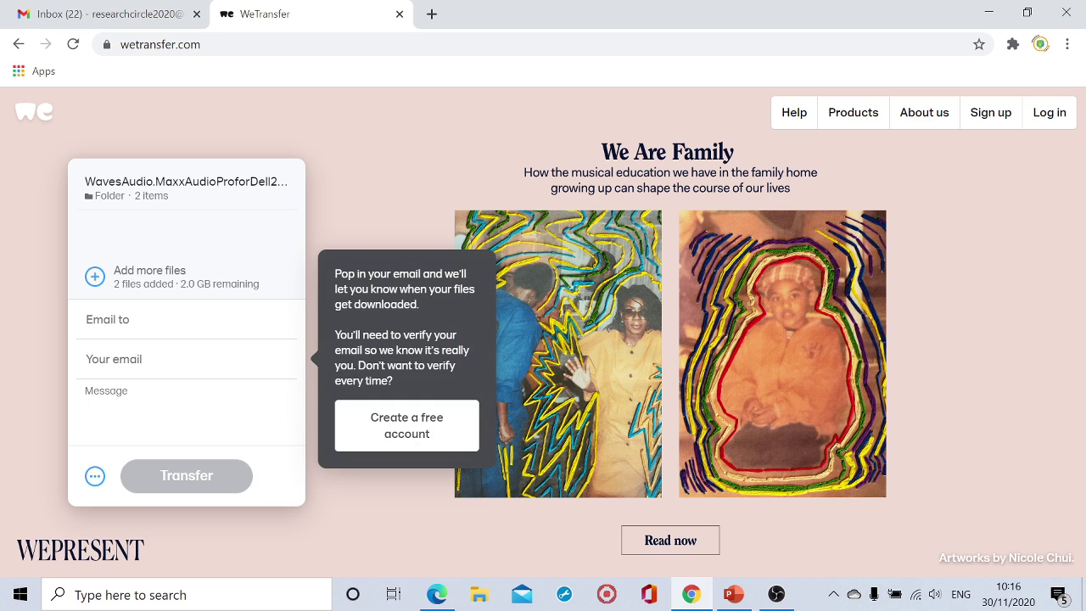
left_click(127, 322)
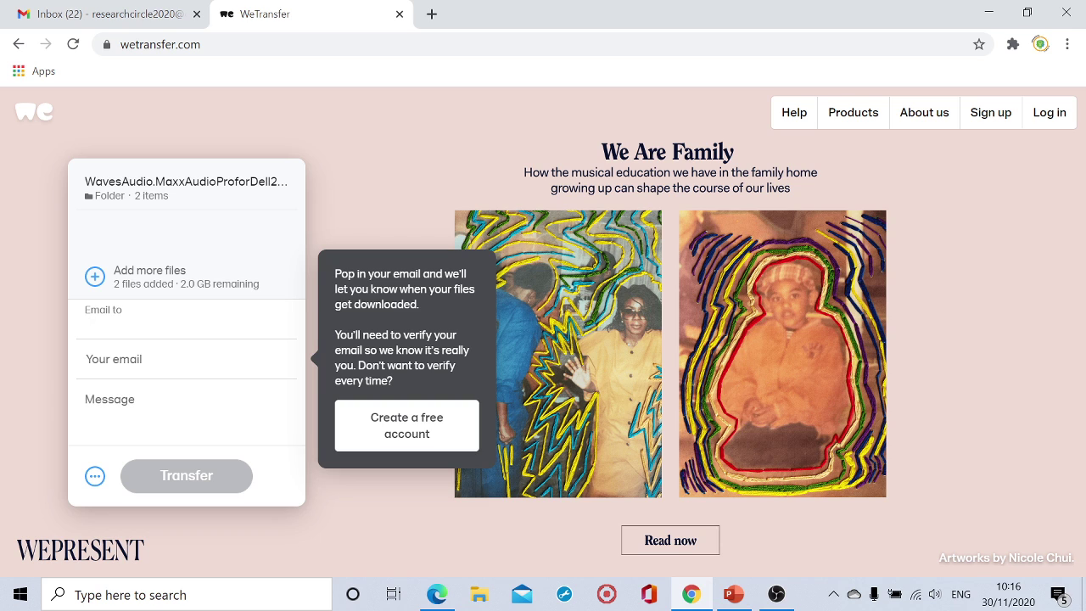
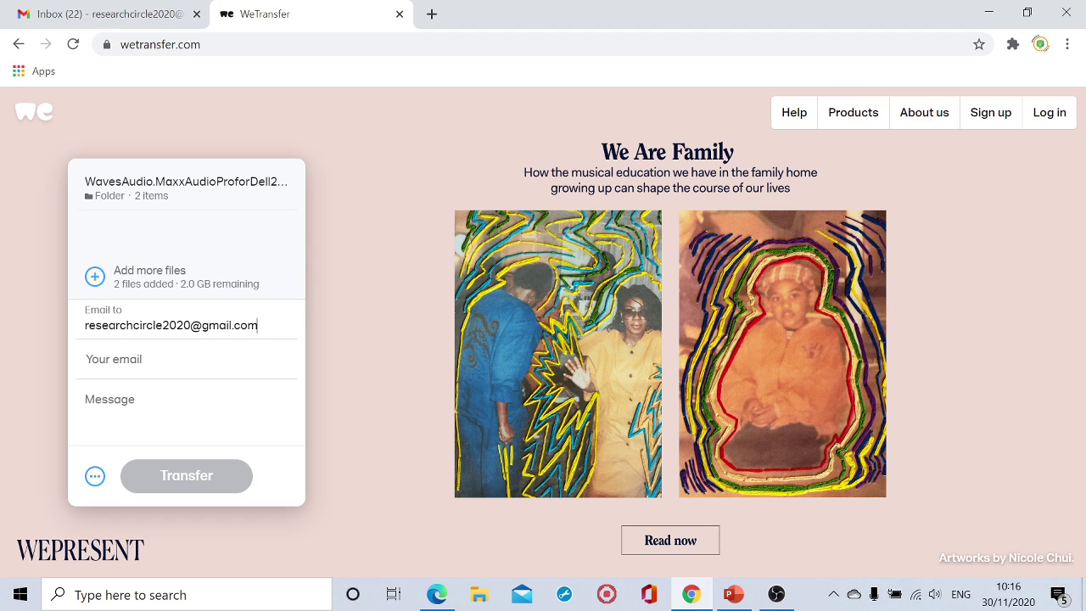
key("ctrl+a")
key("ctrl+c")
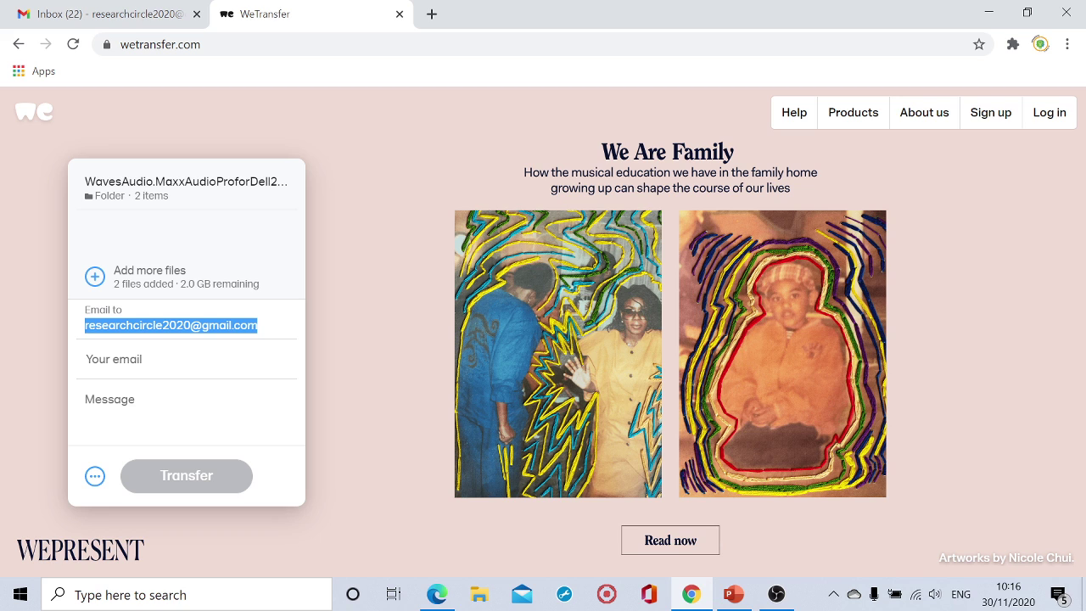
Paste in the sender's e-mail address, confirm the recipient chip and dismiss the verification tip.
left_click(86, 365)
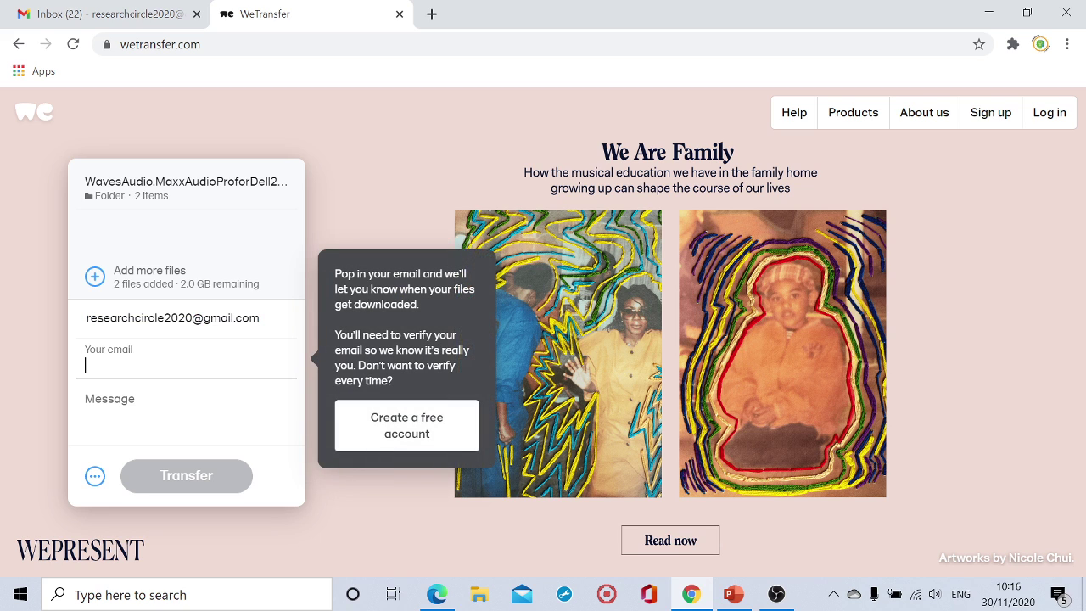
key("ctrl+v")
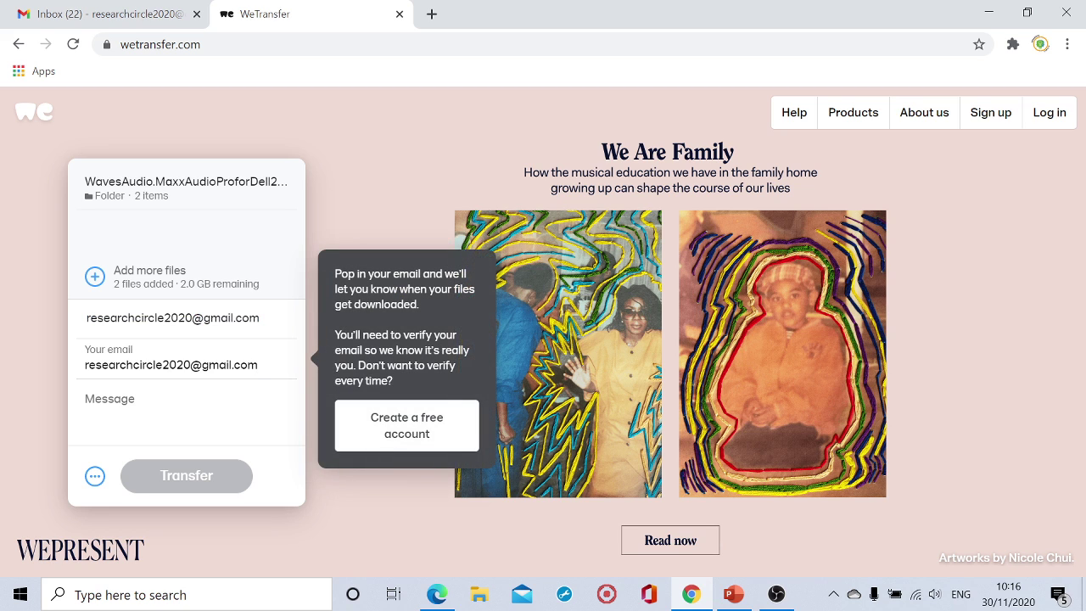
left_click(86, 408)
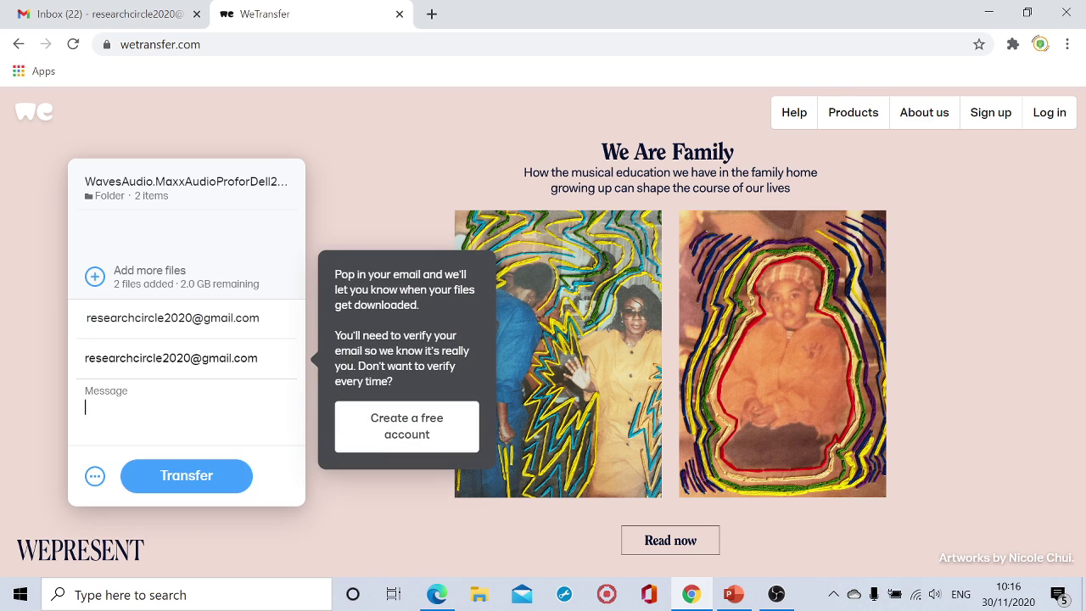
left_click(262, 324)
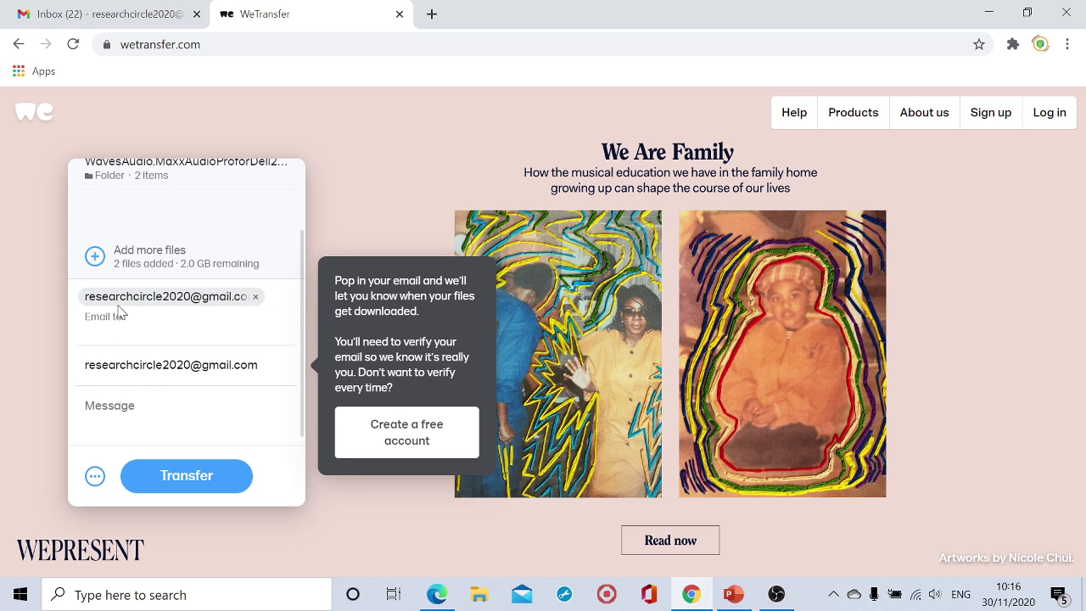
left_click(227, 307)
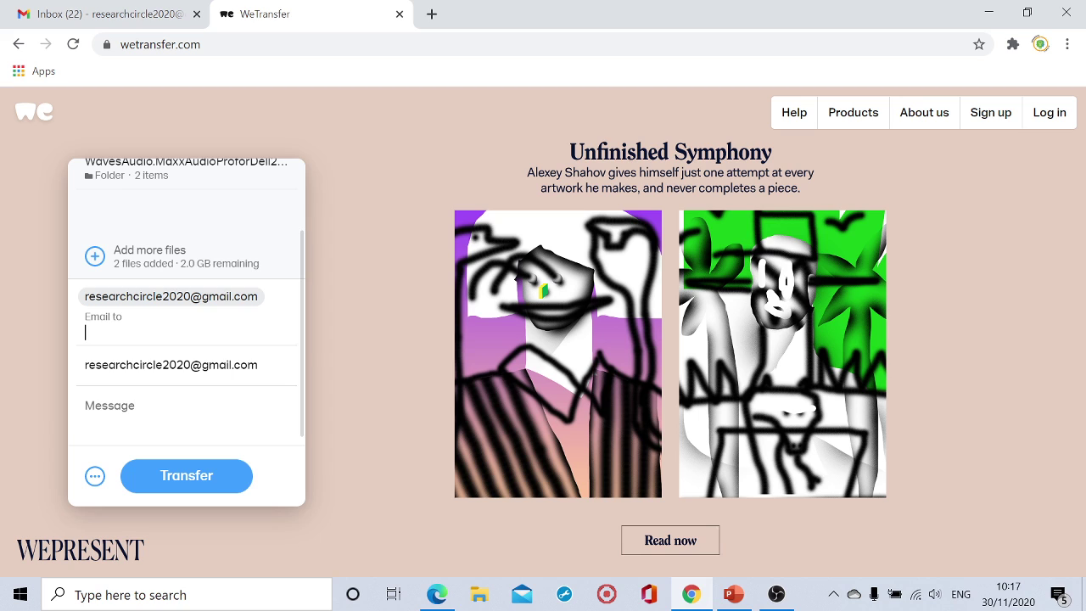
Write the message 'Transferring MaxPro files', fixing the misspelling, and show the Send email transfer options.
key("Tab")
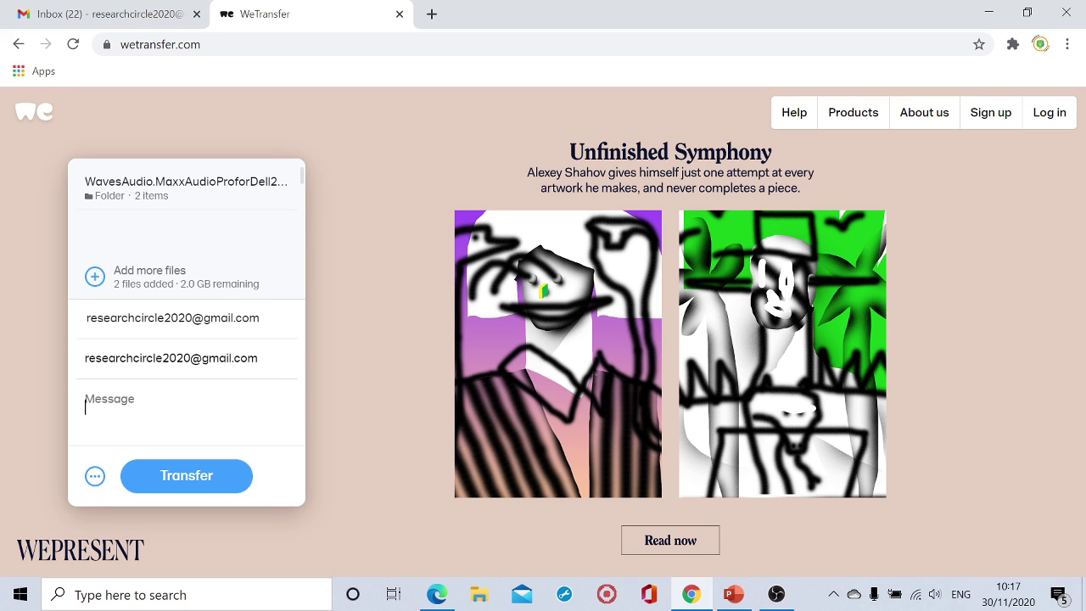
type("Tras")
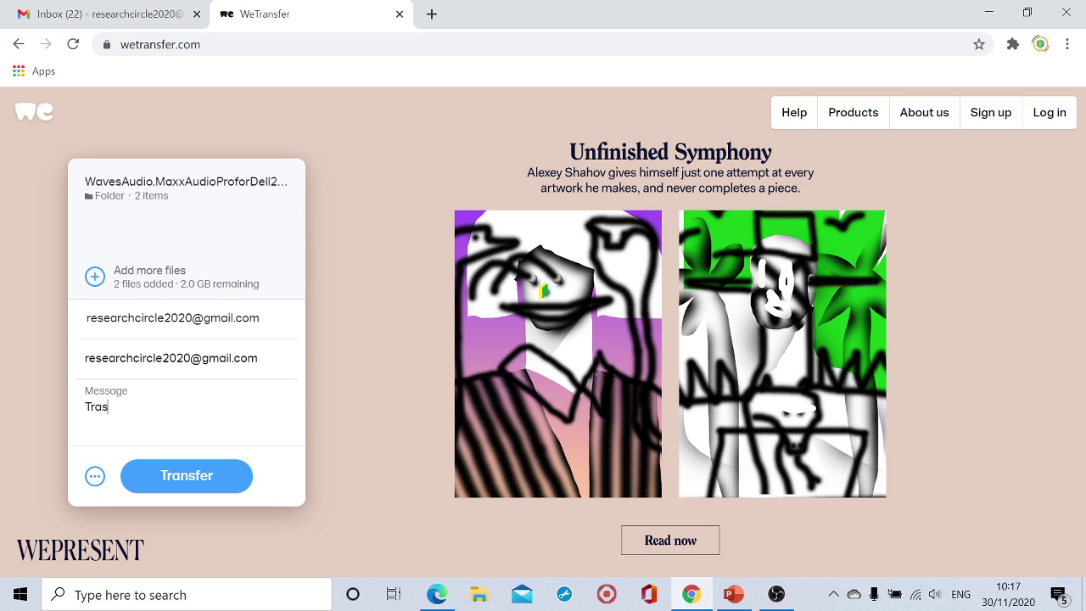
type("nferring MaxPro")
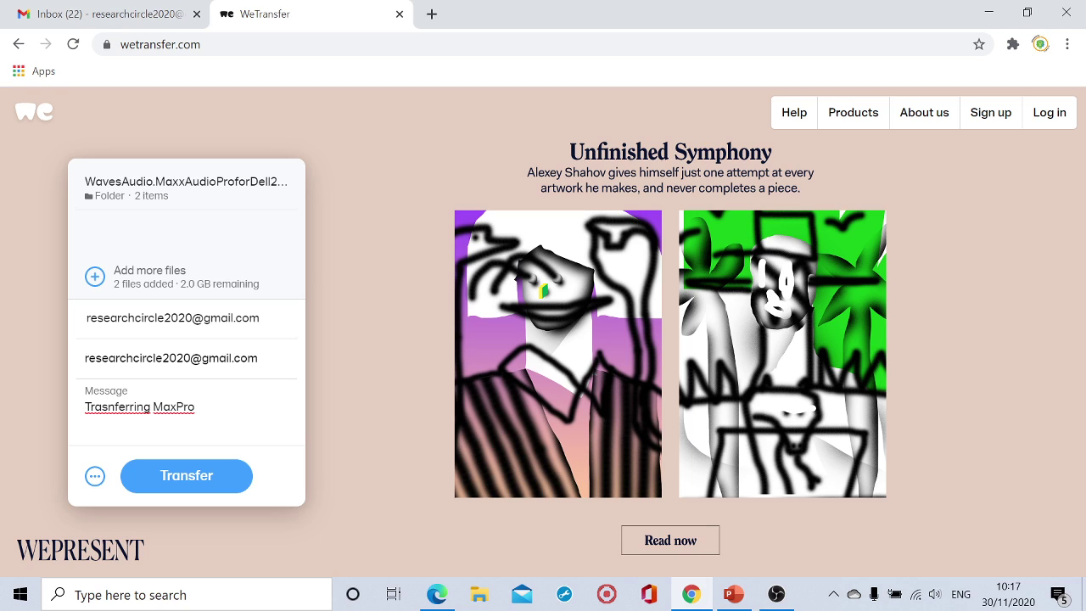
right_click(142, 406)
left_click(181, 223)
type("files")
left_click(94, 478)
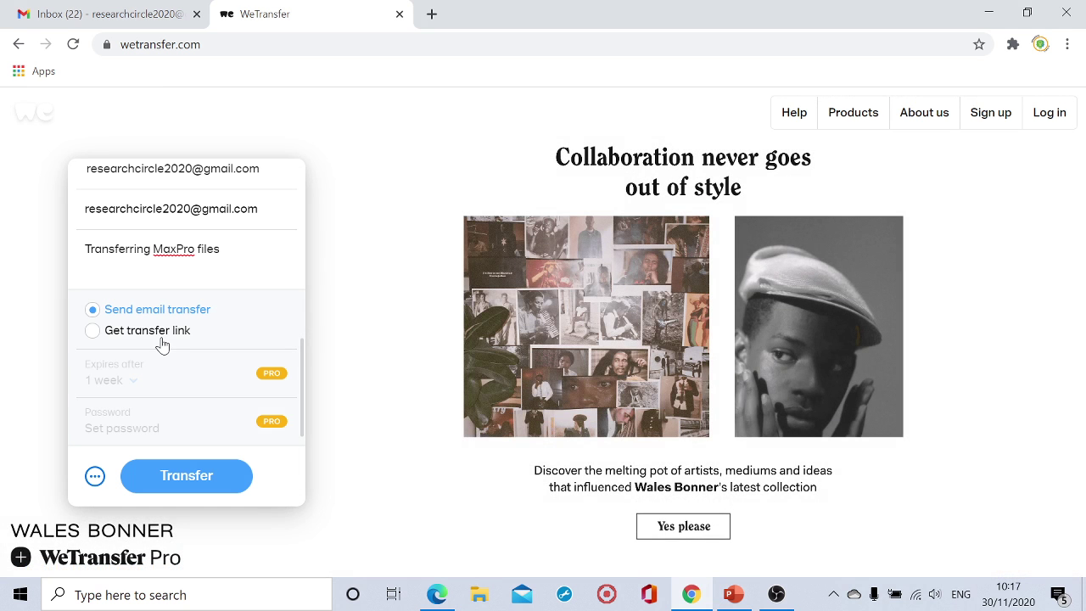
Start the transfer and copy the verification code from the Gmail e-mail.
left_click(181, 495)
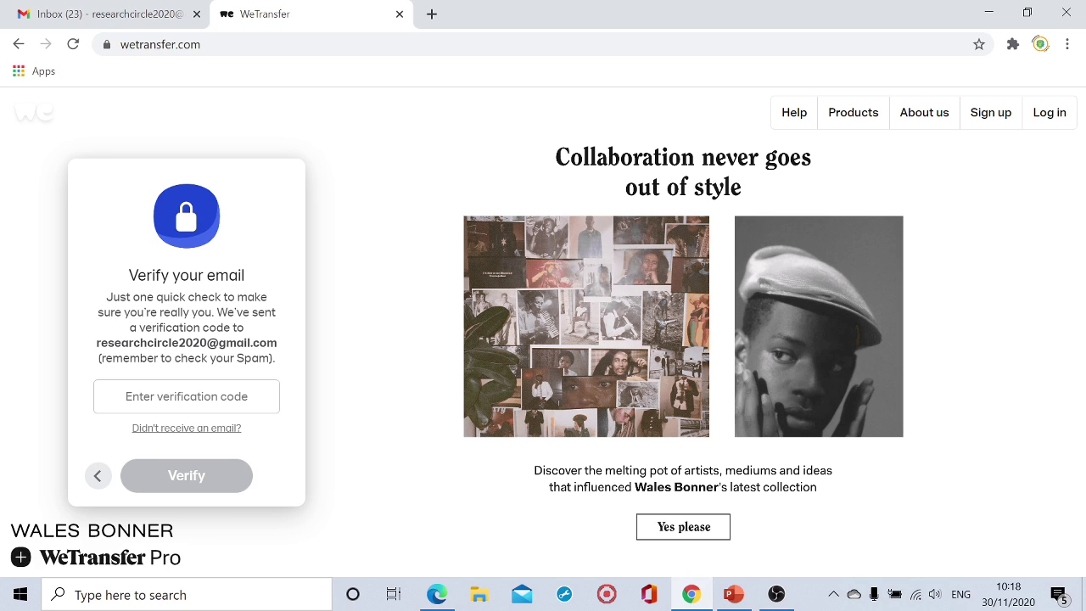
left_click_drag(152, 327, 223, 327)
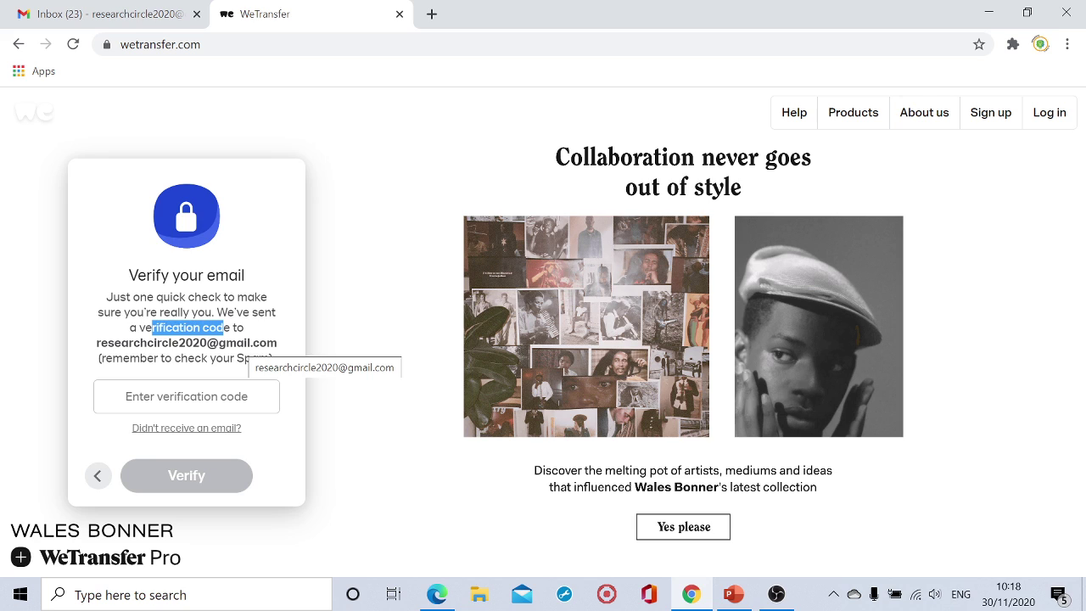
left_click(85, 18)
left_click(350, 252)
left_click_drag(389, 211, 452, 210)
key("ctrl+c")
Paste the verification code into WeTransfer and verify to start the upload.
left_click(317, 11)
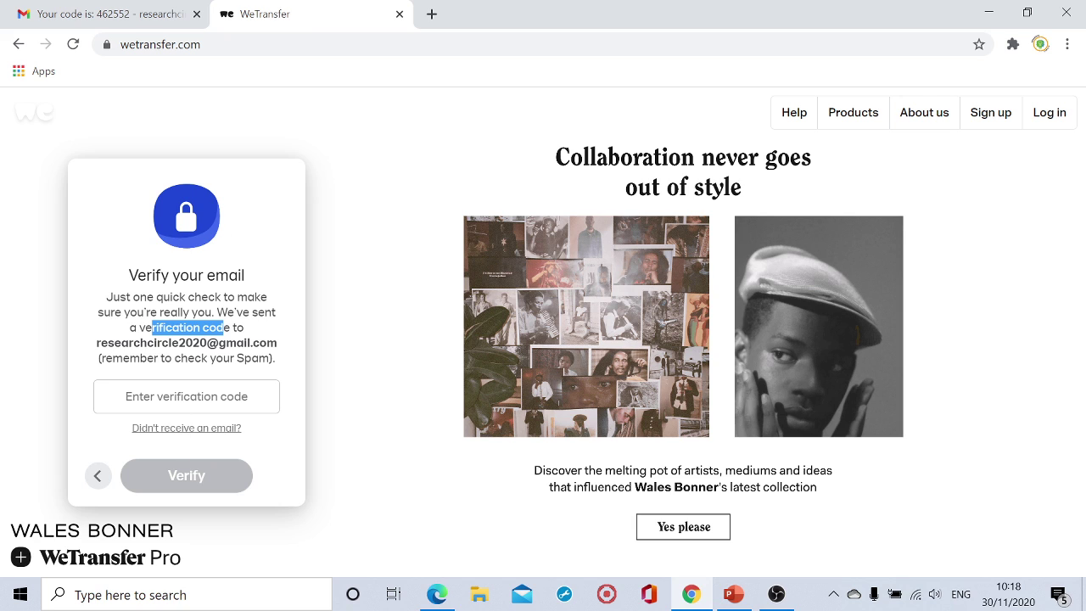
left_click(183, 396)
key("ctrl+v")
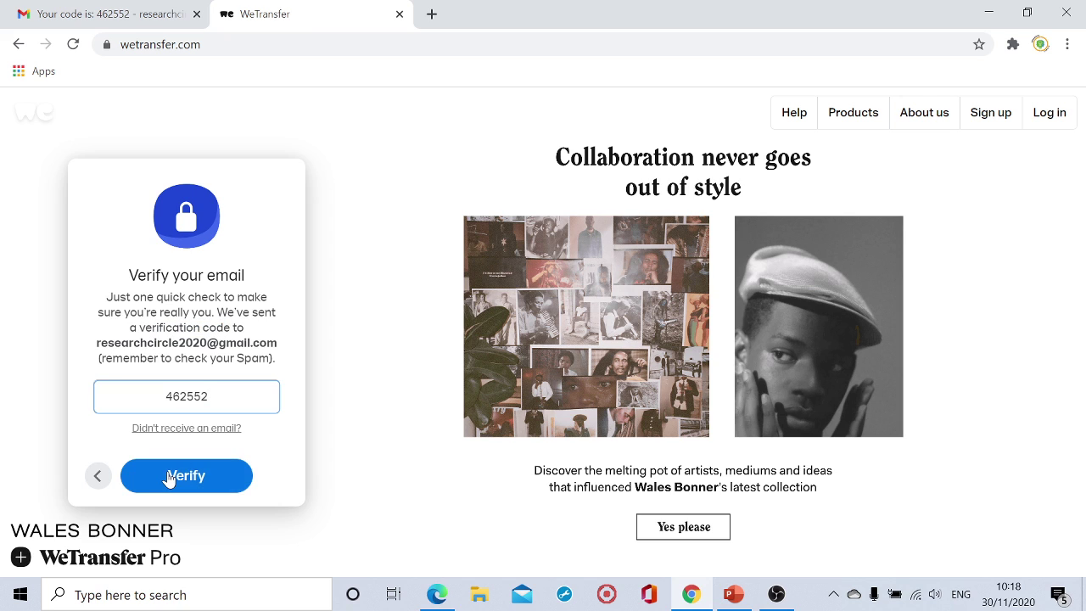
left_click(170, 476)
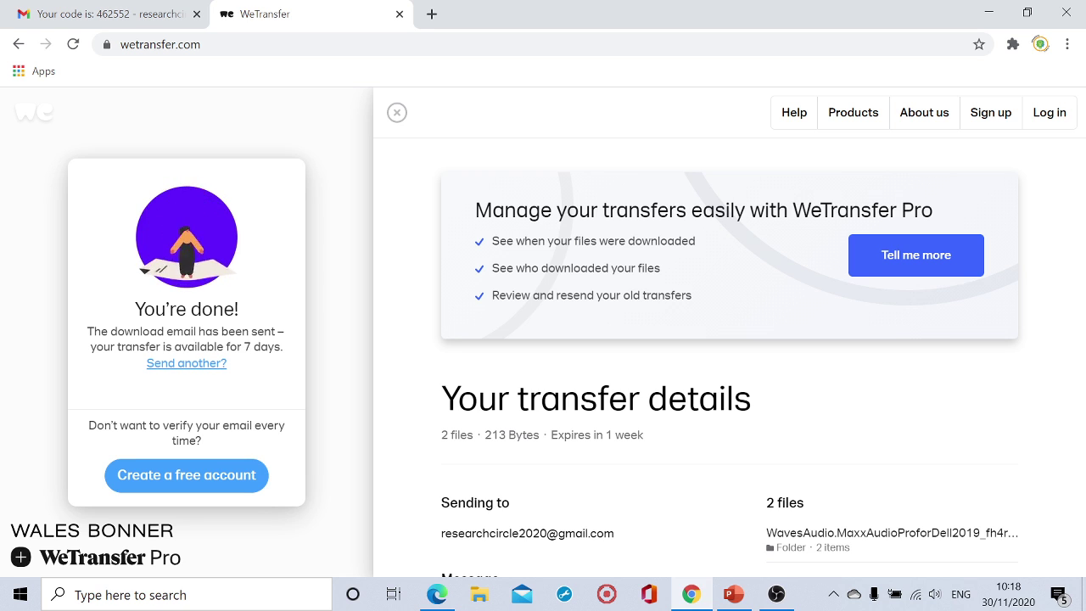
Scroll the completed transfer's details down to the message, then return to Gmail.
scroll(382, 424, "down", 3)
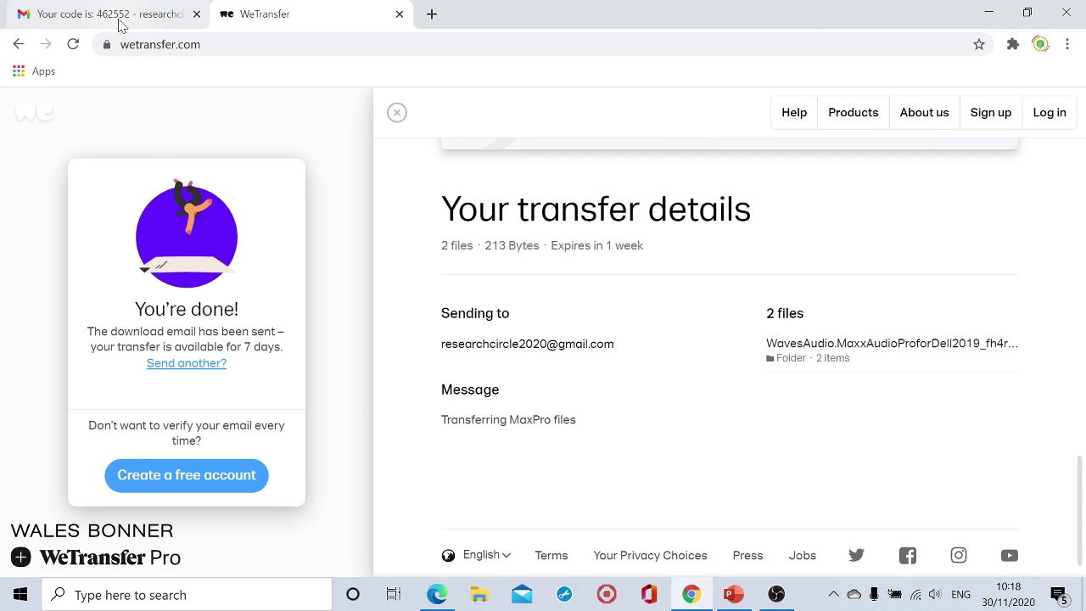
left_click(121, 24)
Open the 'Your files were sent successfully' e-mail and scroll to its recipients and download link.
left_click(163, 233)
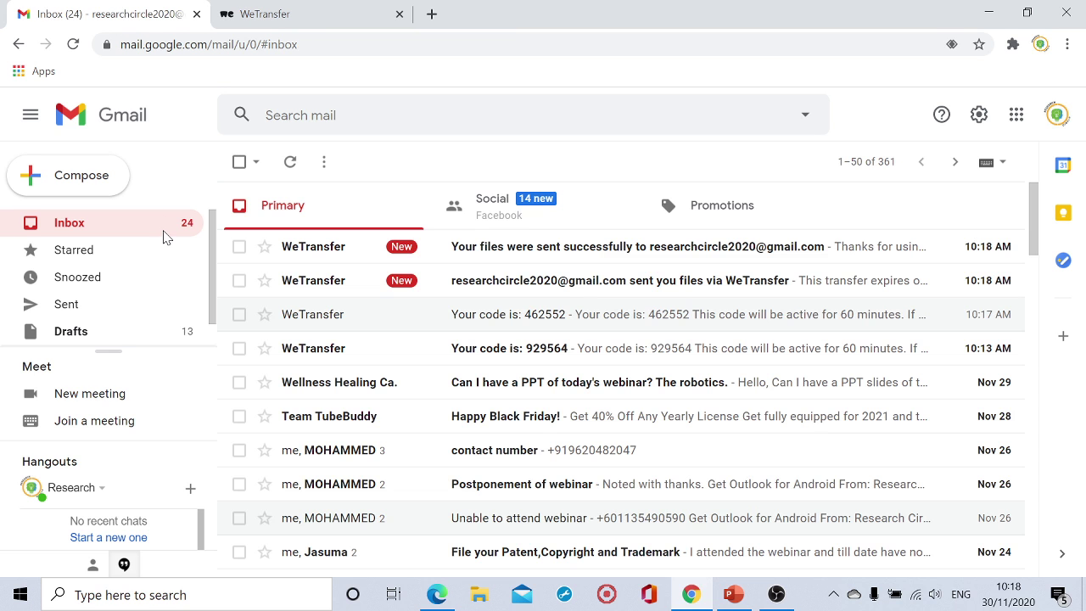
left_click(348, 250)
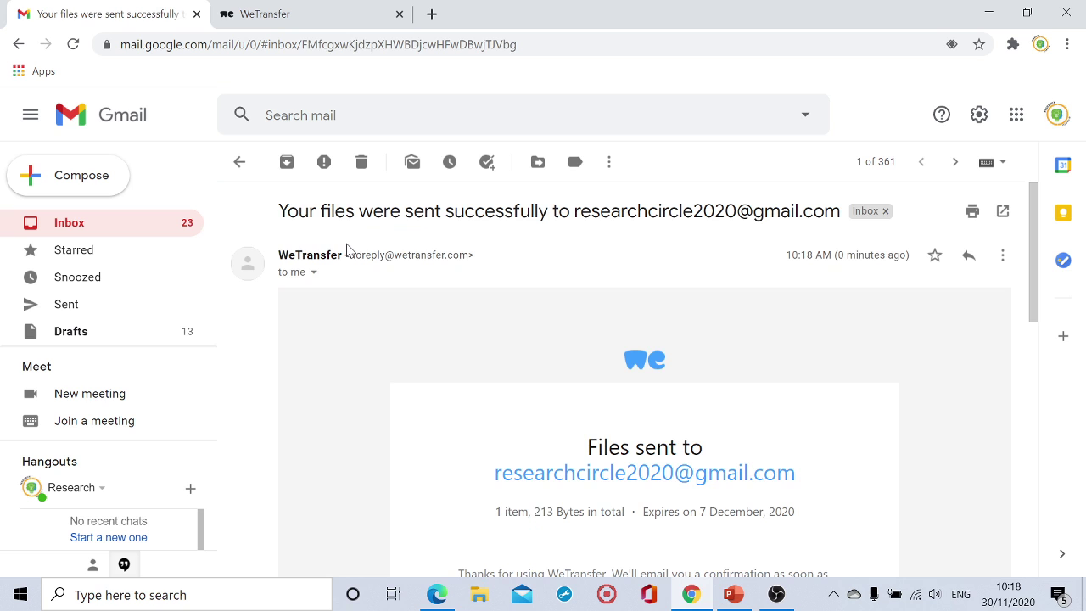
scroll(346, 251, "down", 6)
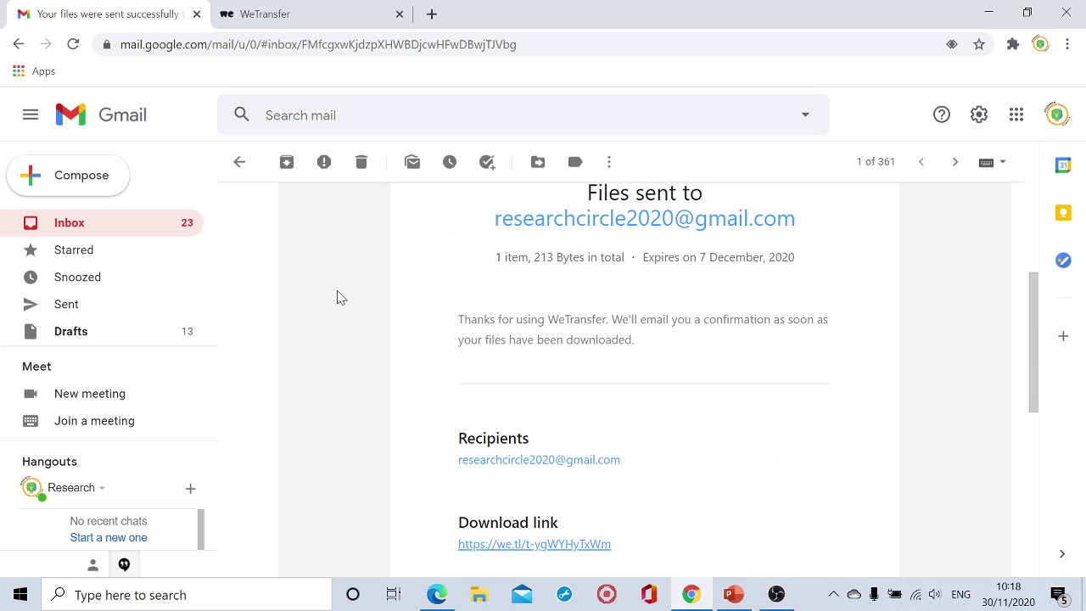